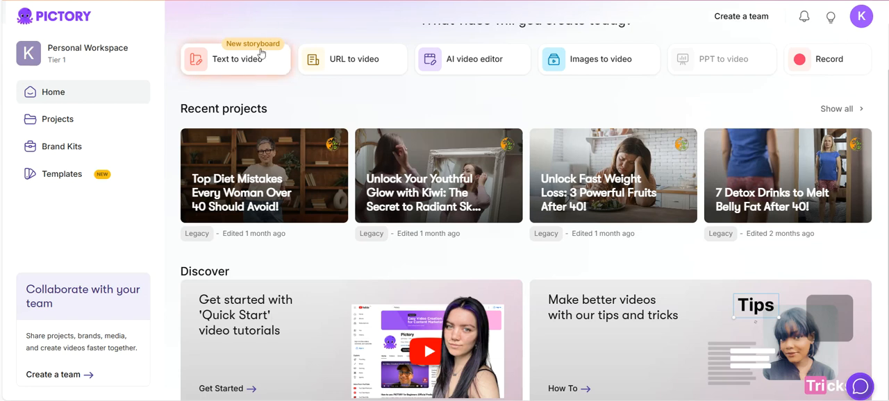
Look over the descriptions of the available video creation options, from text to video through images to video
mouse_move(256, 67)
mouse_move(343, 68)
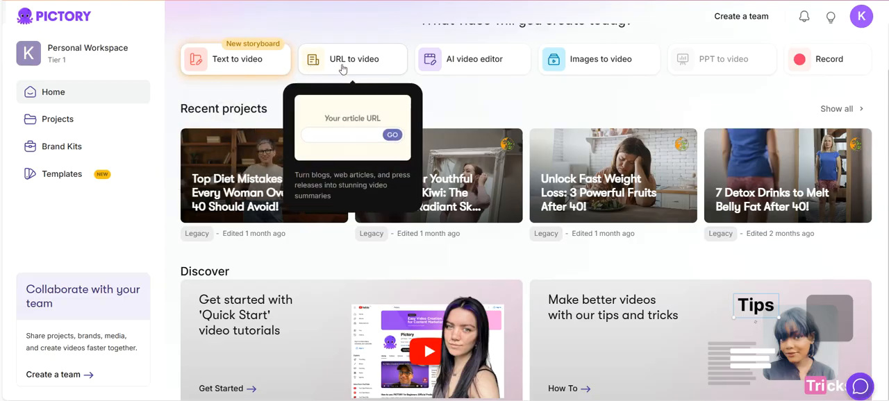
mouse_move(458, 64)
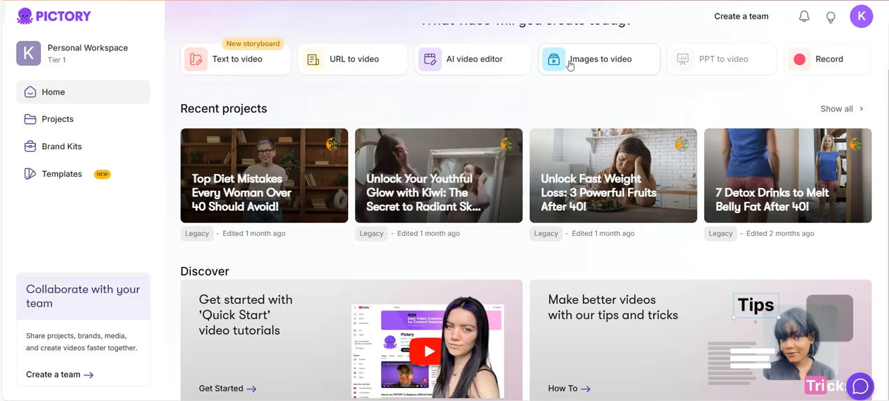
mouse_move(615, 71)
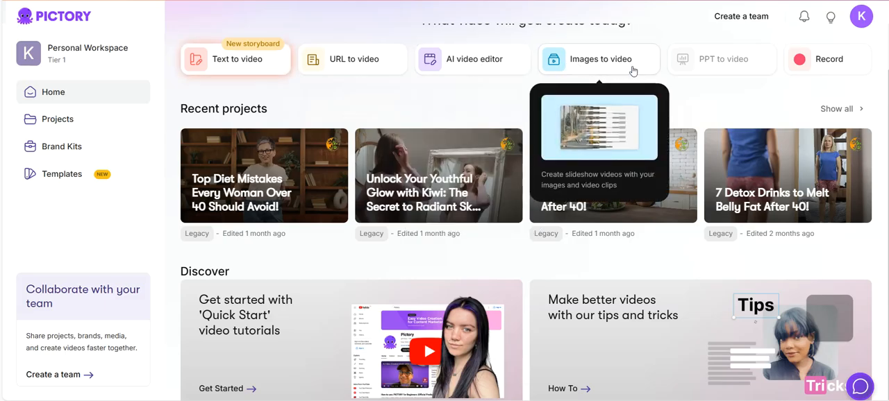
mouse_move(699, 69)
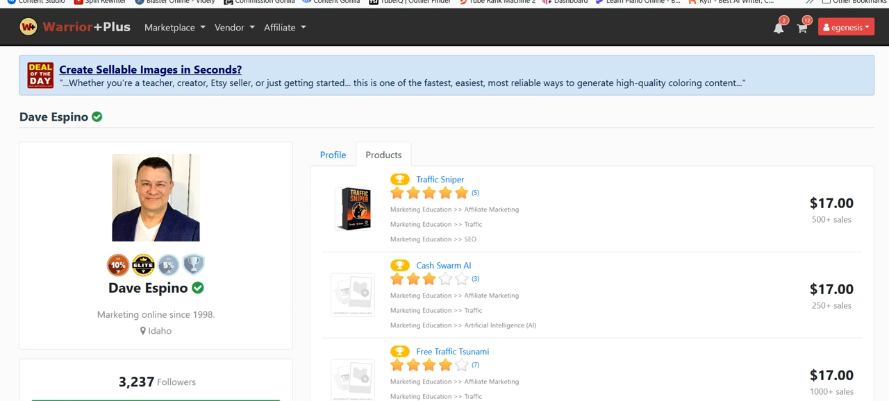
Switch to the WarriorPlus vendor page and examine the listed products with their ratings, prices and sales
scroll(579, 266, down, 2)
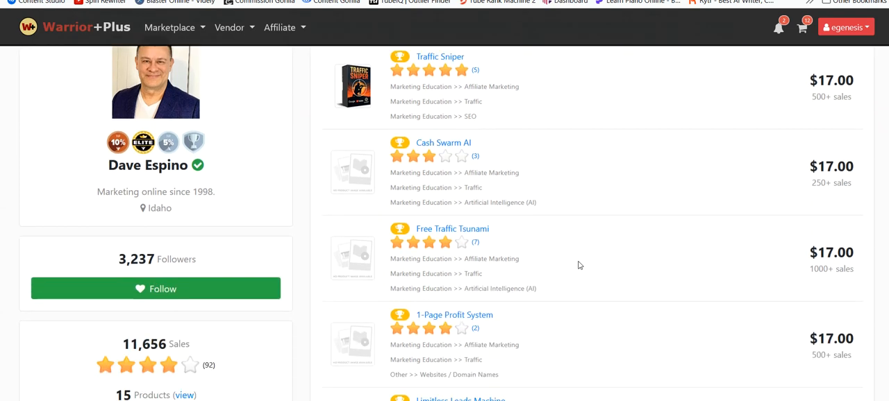
scroll(579, 264, down, 1)
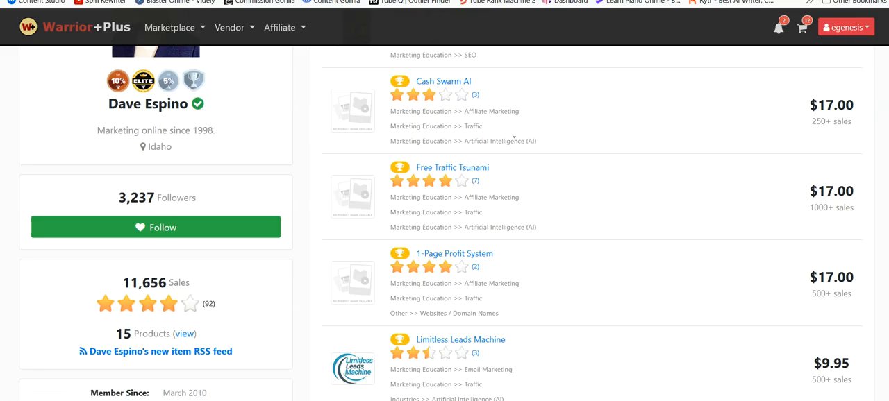
scroll(513, 139, up, 1)
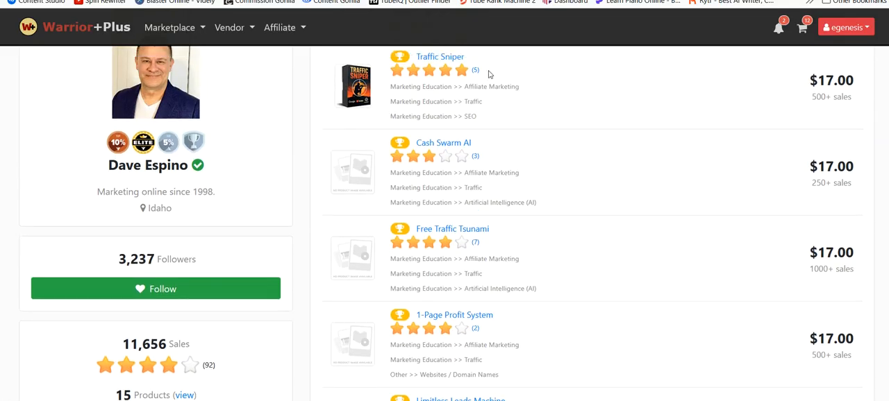
scroll(488, 74, up, 1)
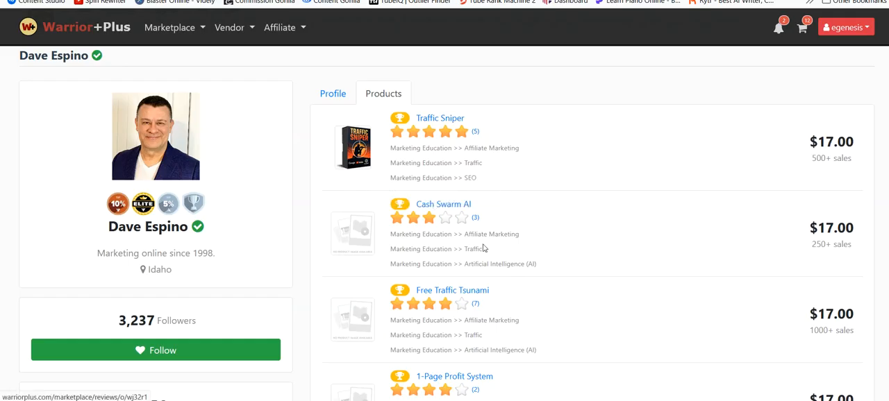
mouse_move(431, 313)
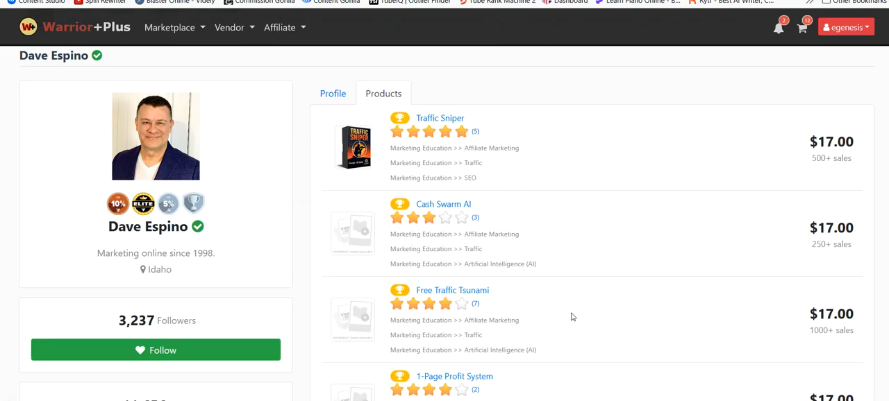
scroll(417, 278, down, 3)
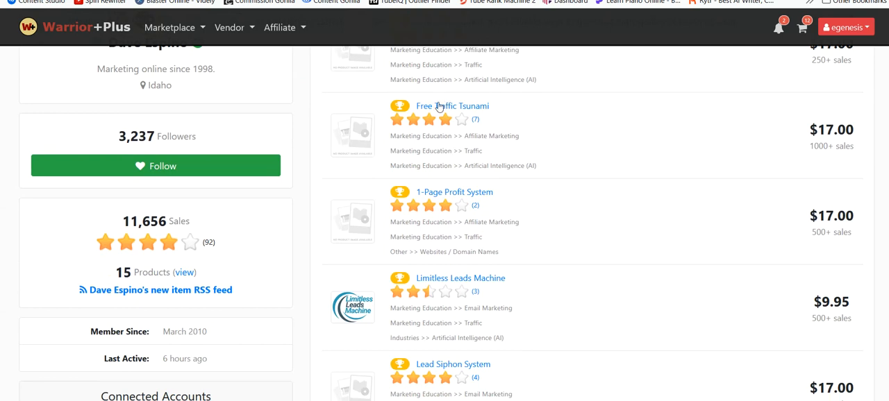
mouse_move(440, 128)
scroll(595, 195, up, 1)
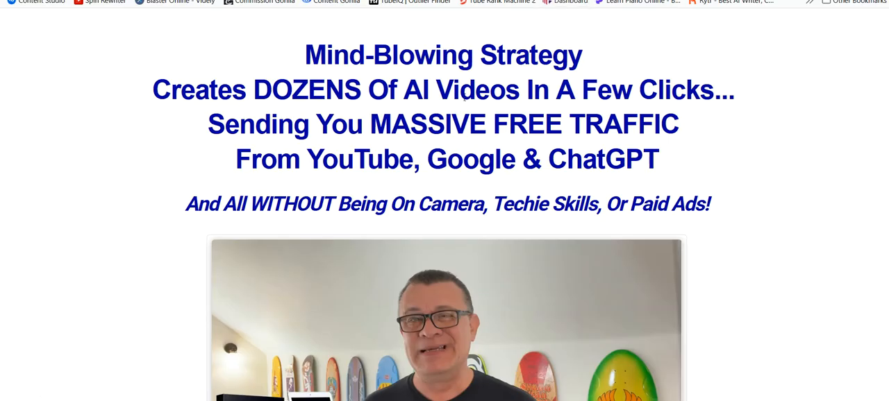
Copy the web address of the product's sales page
key(ctrl+l)
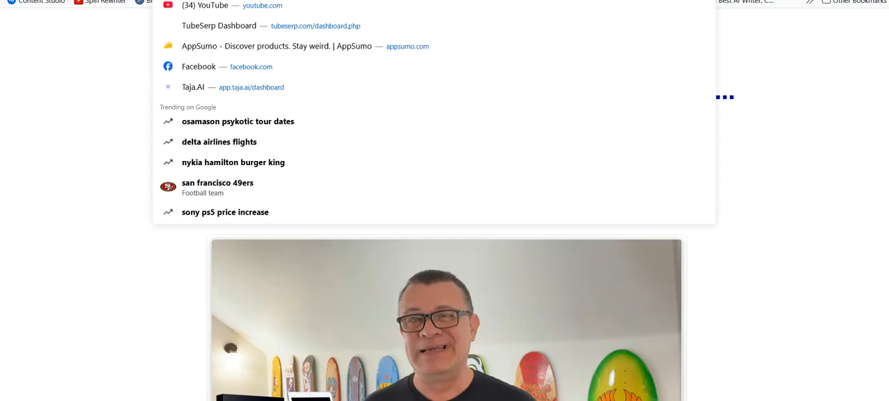
right_click(429, 0)
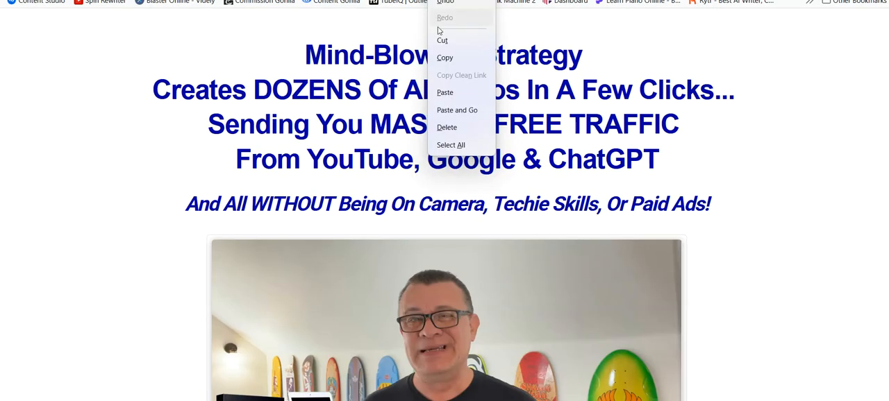
click(445, 59)
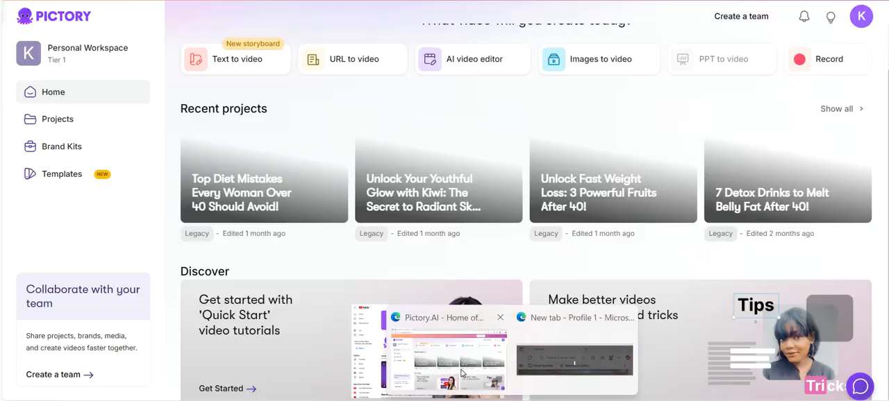
click(481, 344)
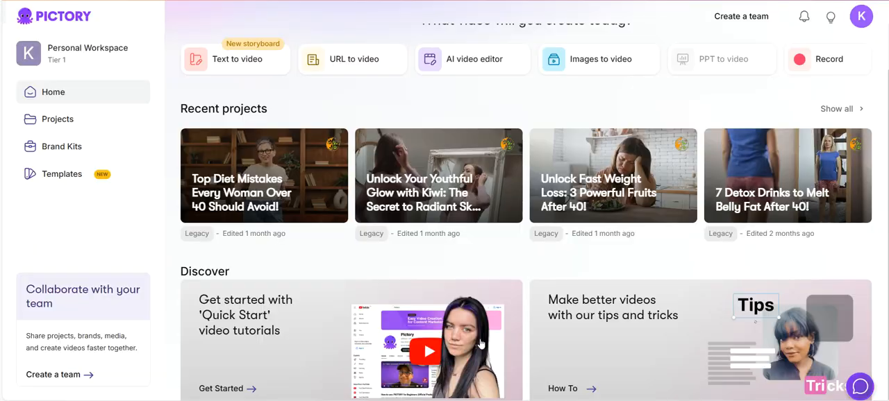
click(353, 63)
click(349, 153)
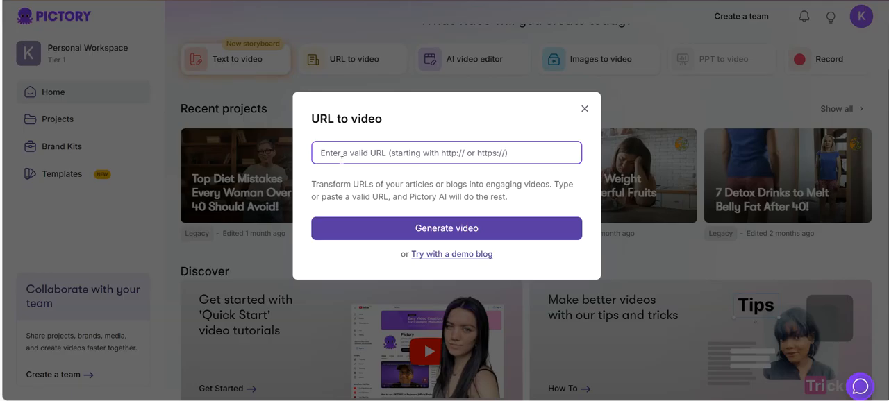
key(ctrl+v)
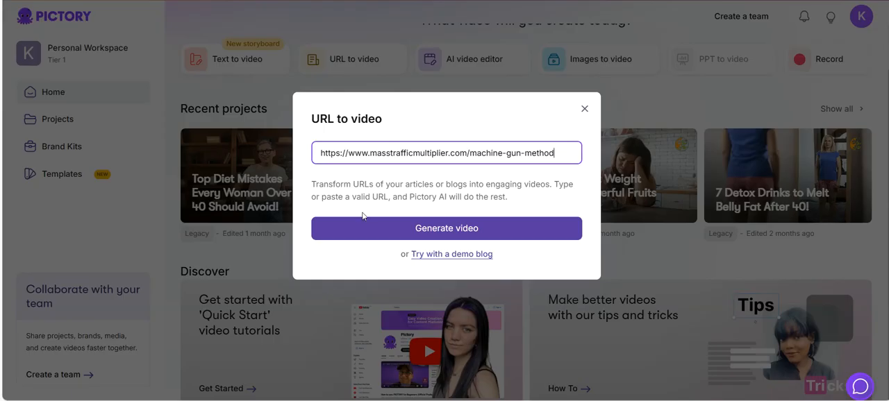
click(431, 233)
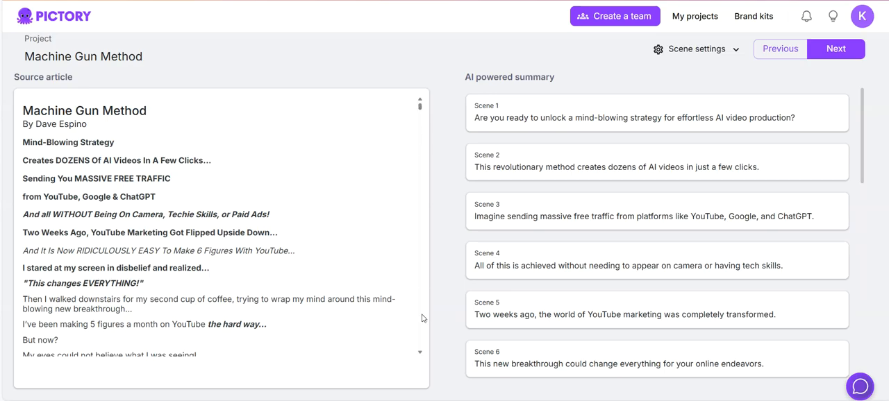
Review the source article, continue from the AI-powered summary to the storyboard, and place the cursor in Scene 1's text
drag(420, 354, 421, 355)
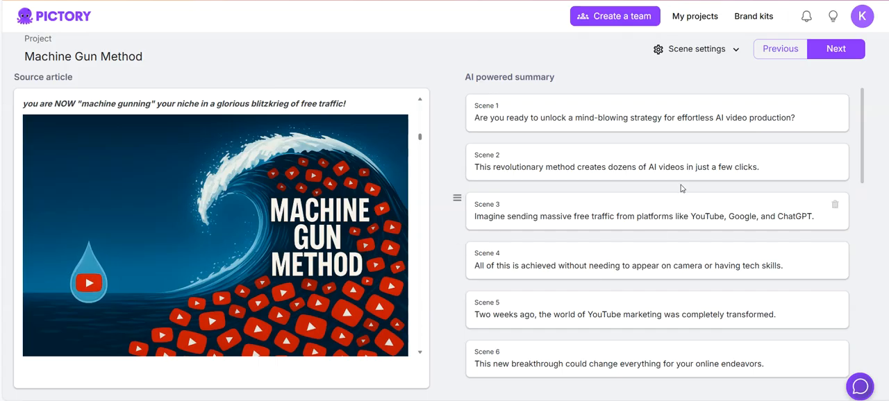
click(841, 54)
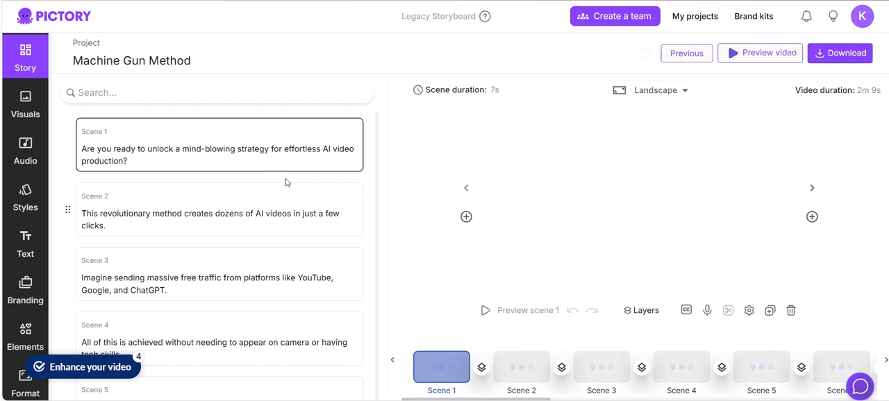
click(142, 150)
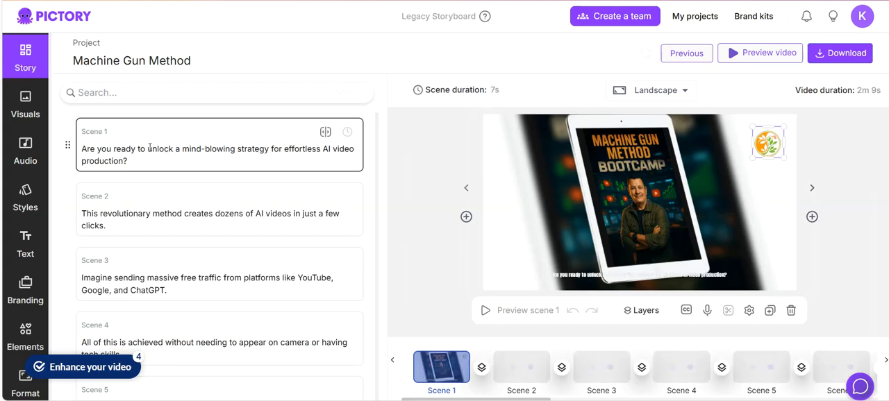
click(225, 149)
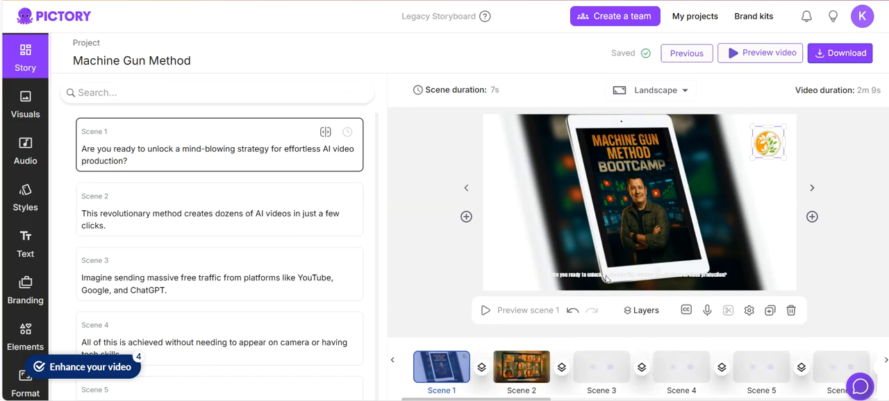
Filter the project's English voiceover voices by gender to show only male ones
click(26, 160)
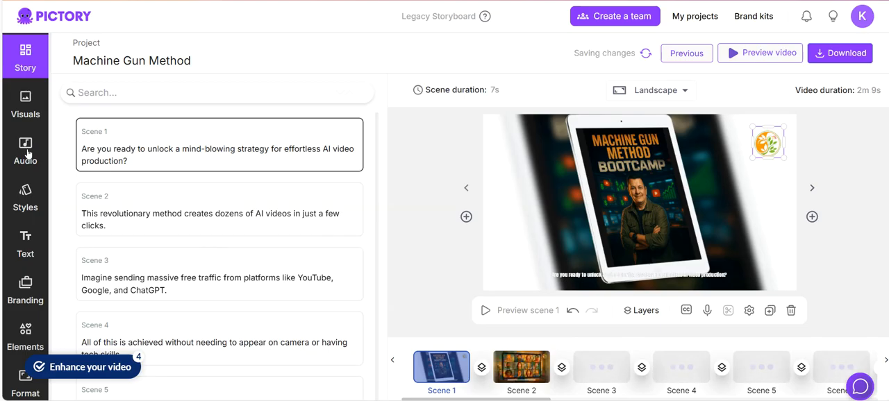
click(27, 152)
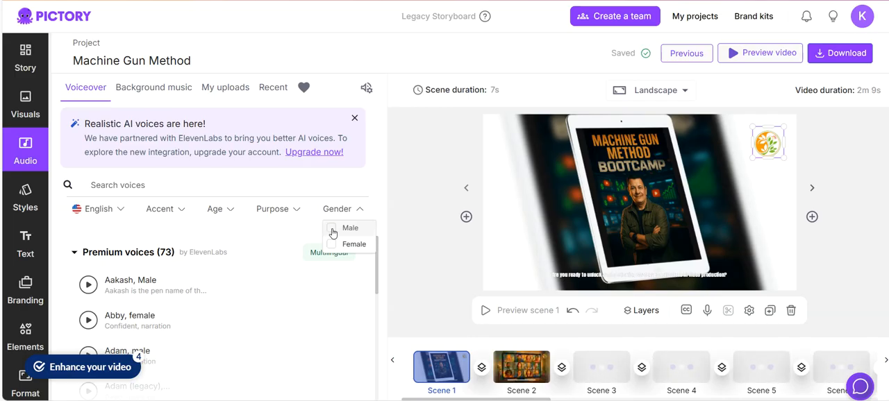
click(332, 229)
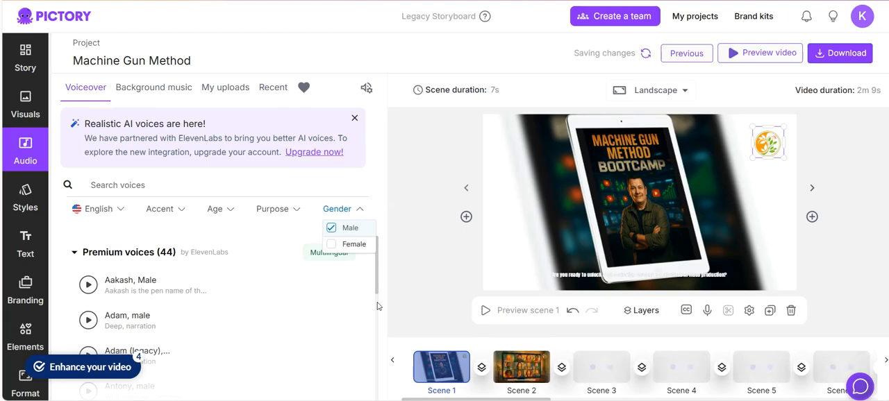
Find the standard male voice Aiden in the voiceover list and play its sample
scroll(379, 307, down, 2)
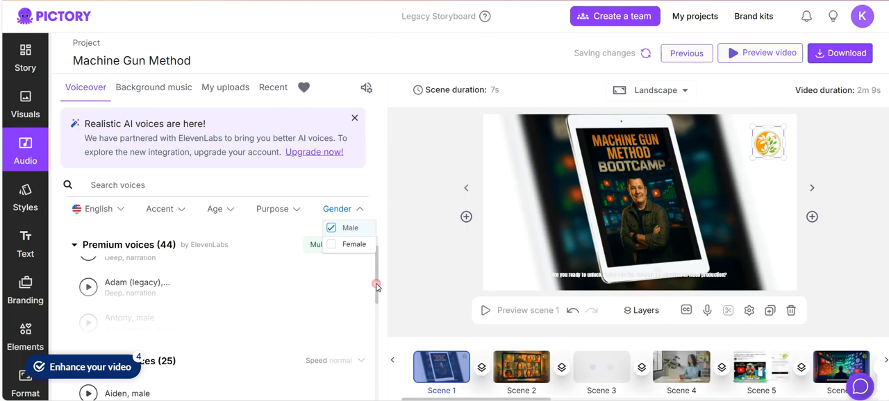
scroll(377, 287, up, 1)
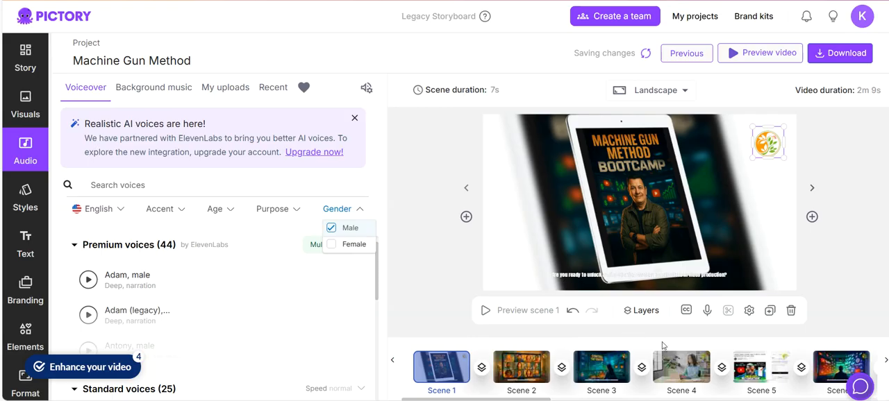
key(Down)
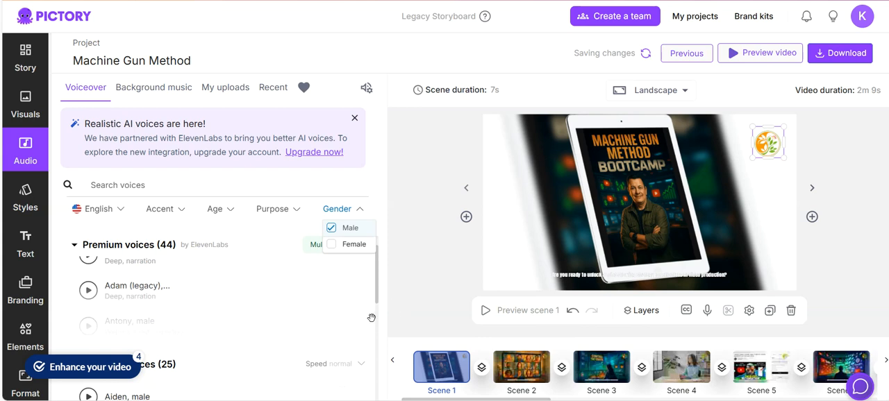
scroll(180, 321, down, 1)
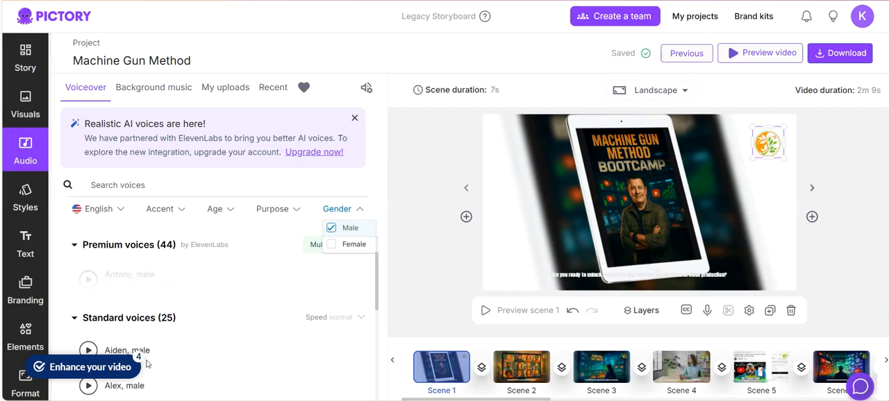
click(86, 350)
click(86, 350)
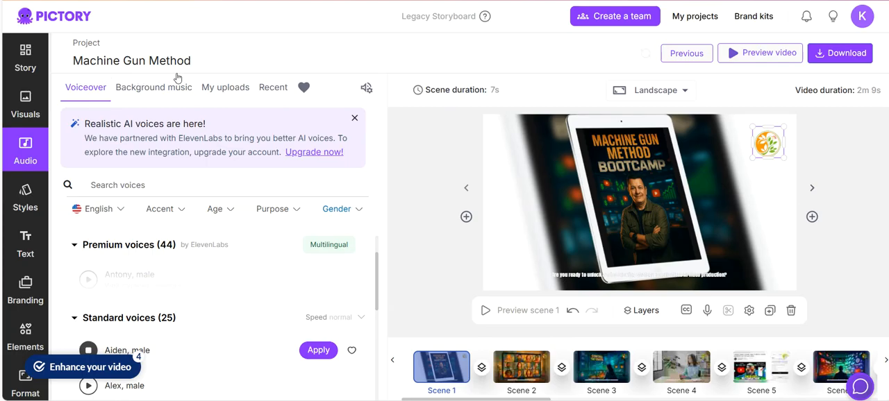
Rename the project as Machine Gun Method Review
click(208, 62)
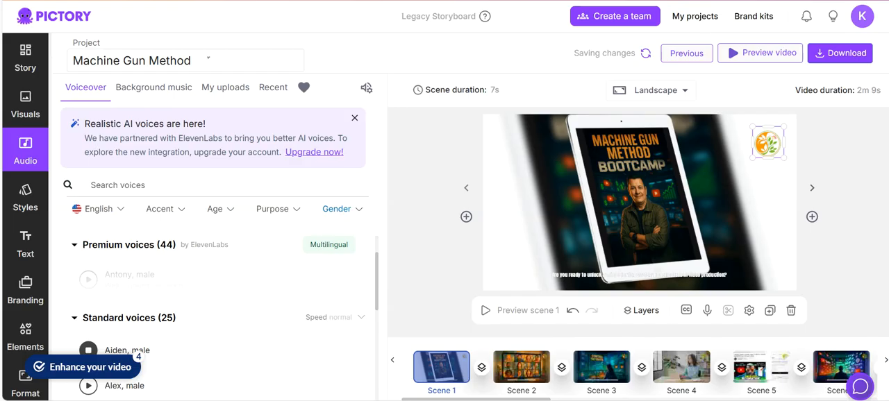
click(207, 59)
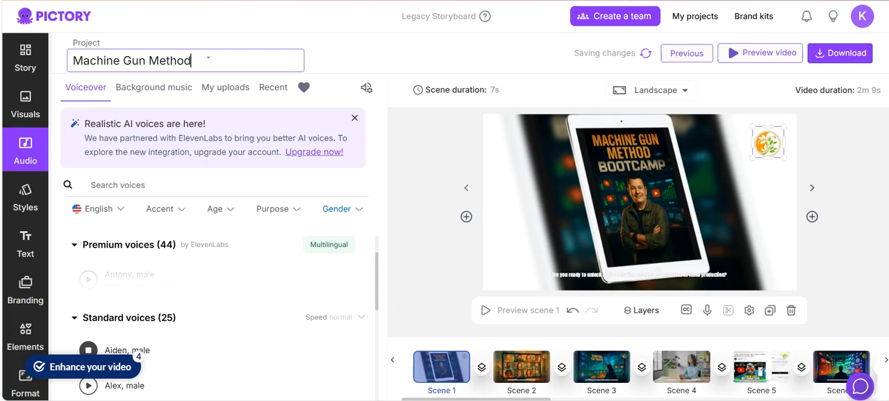
text(Revi)
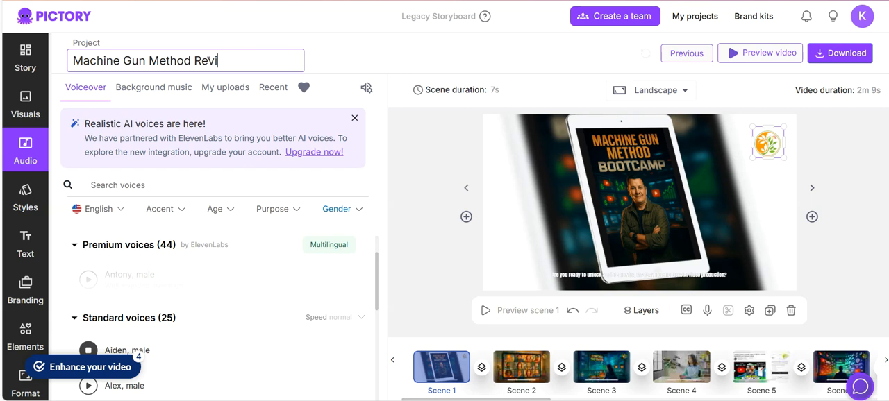
text(w)
key(BackSpace)
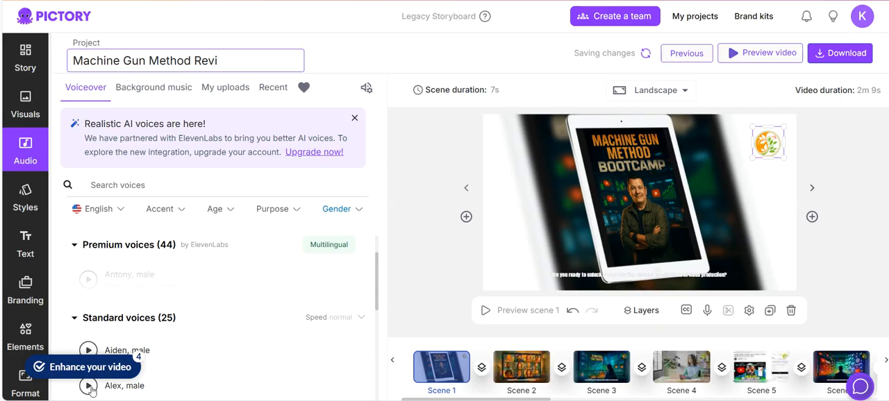
text(ew)
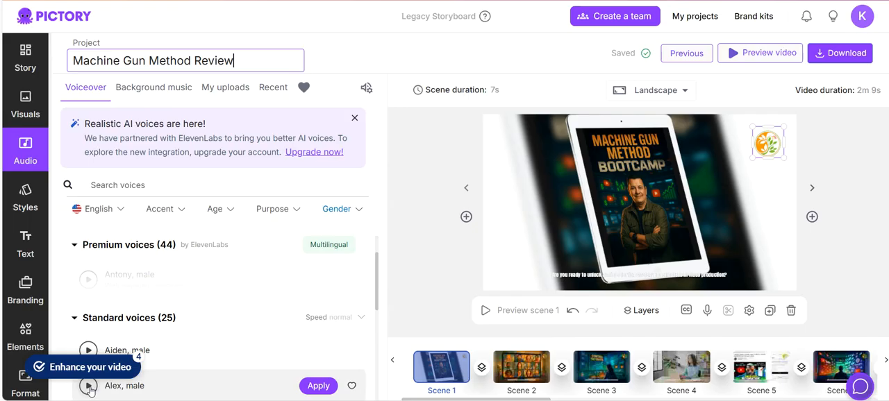
Play the samples of the standard male voices Alex and Jeff, and apply Jeff as the video's voiceover
click(89, 387)
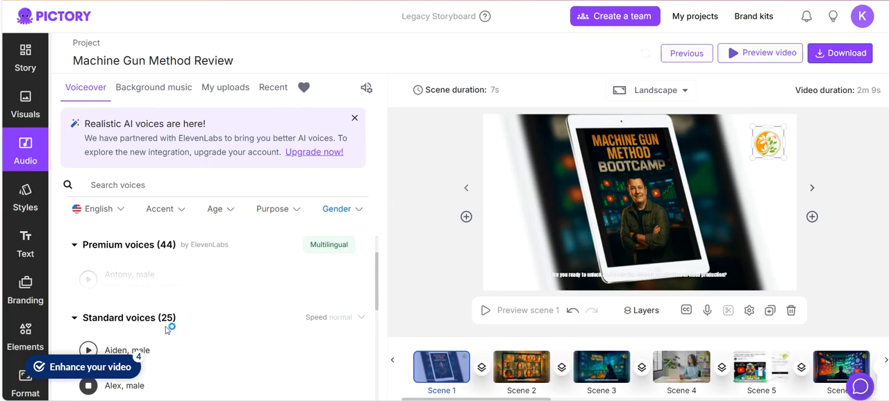
scroll(266, 326, down, 3)
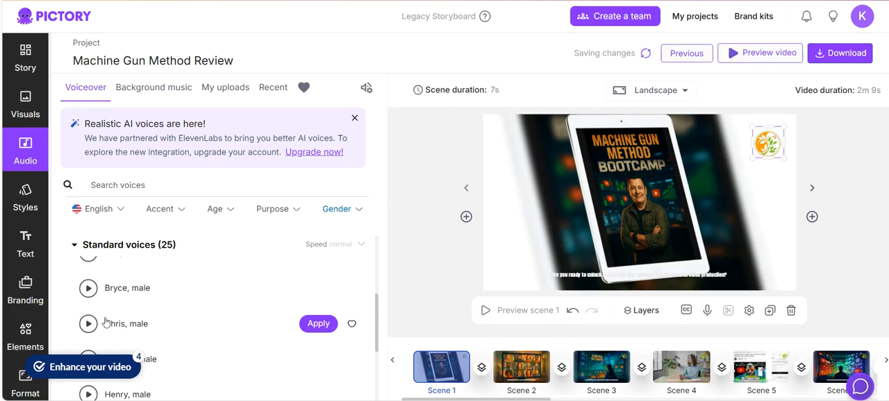
scroll(135, 297, down, 3)
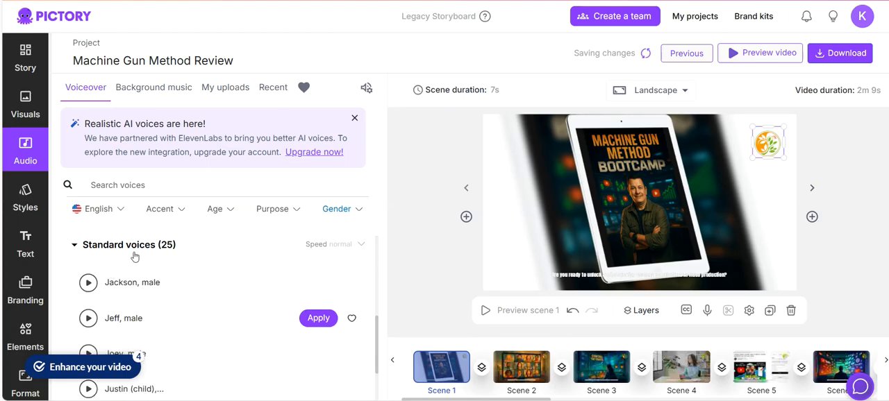
click(88, 319)
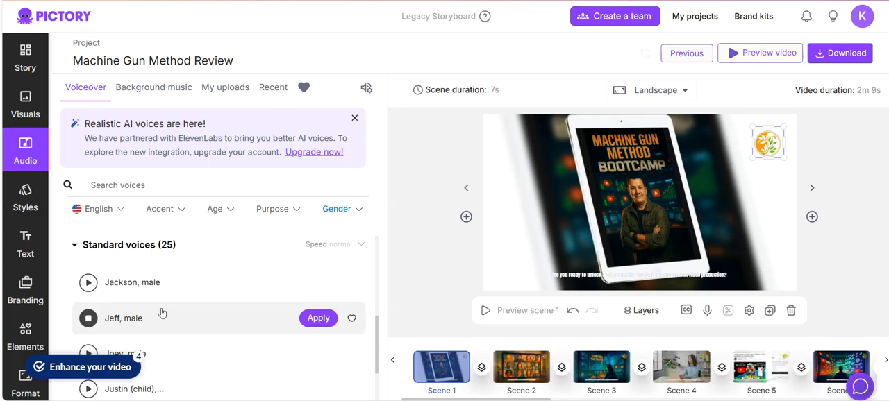
click(318, 320)
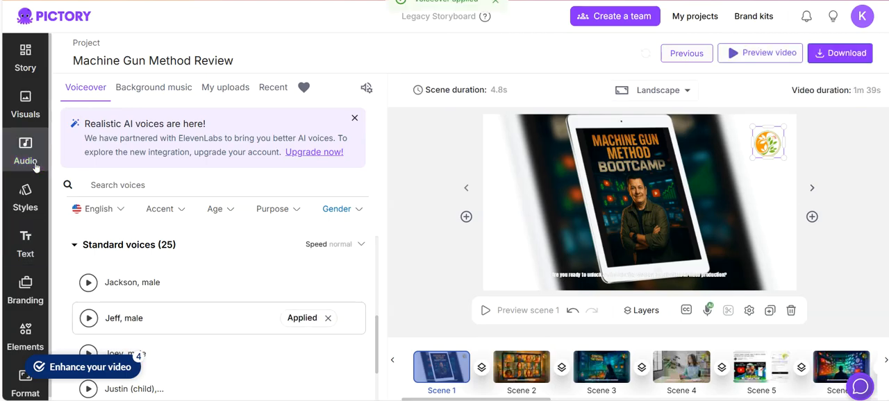
Open the text styles library and try the Alabaster and Classic mini styles on the video's captions
click(25, 201)
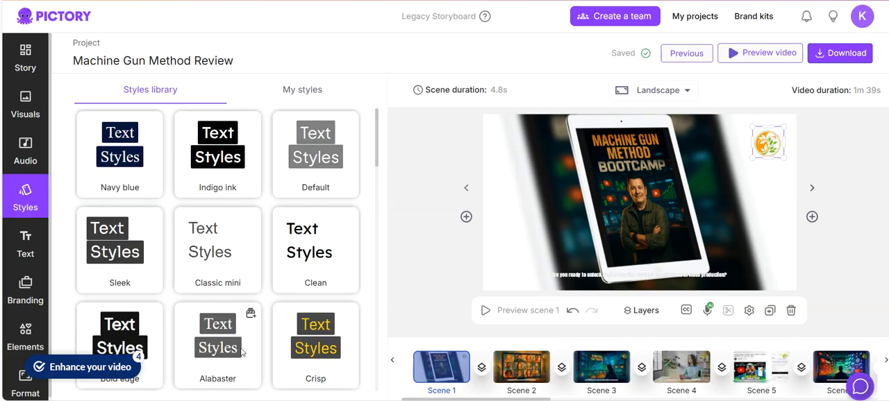
click(221, 343)
click(219, 344)
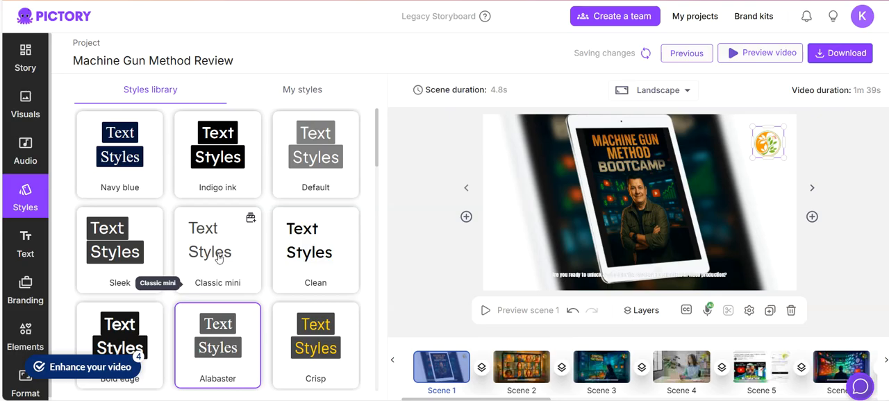
click(218, 257)
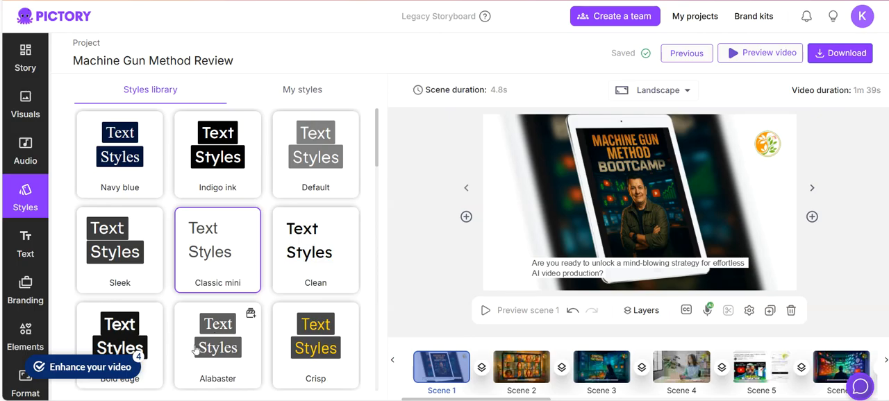
Apply the Alabaster text style to the captions and start a preview of the whole video
click(196, 349)
click(200, 362)
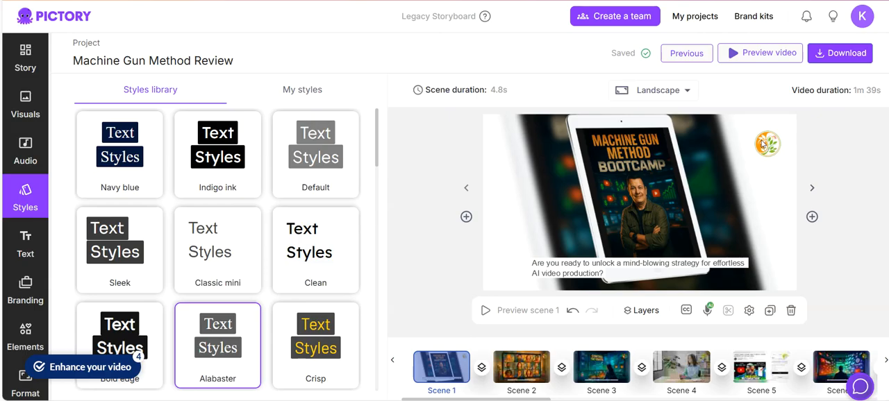
click(741, 56)
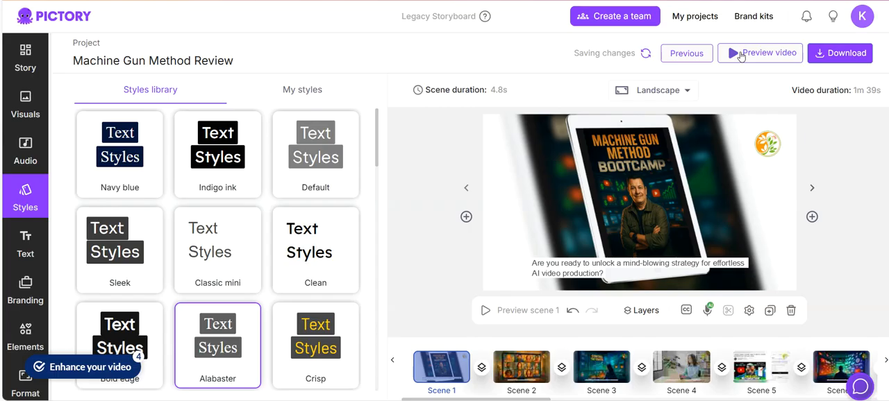